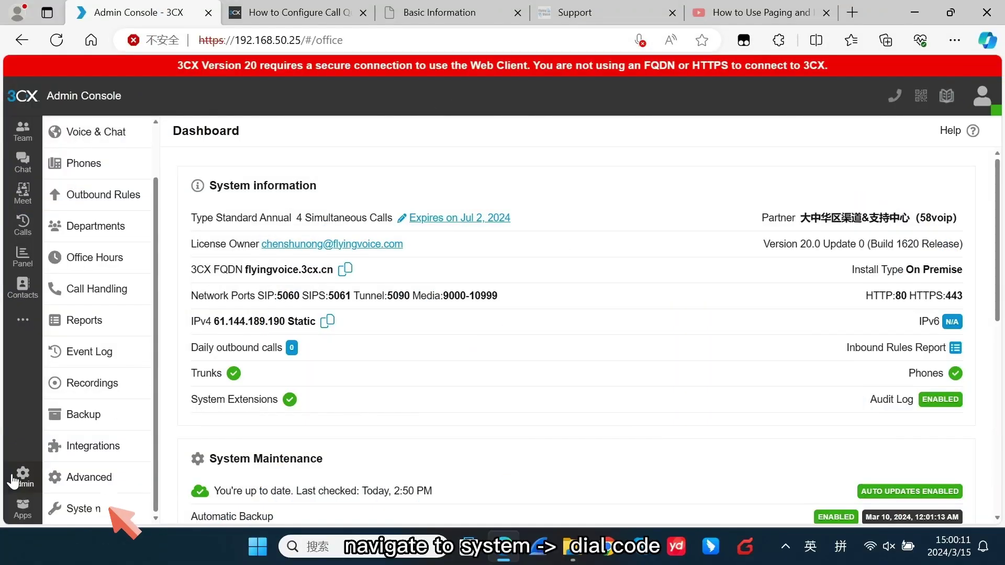
# Step: Change the System Dial Codes Paging code to *9 and save it
pyautogui.click(90, 516)
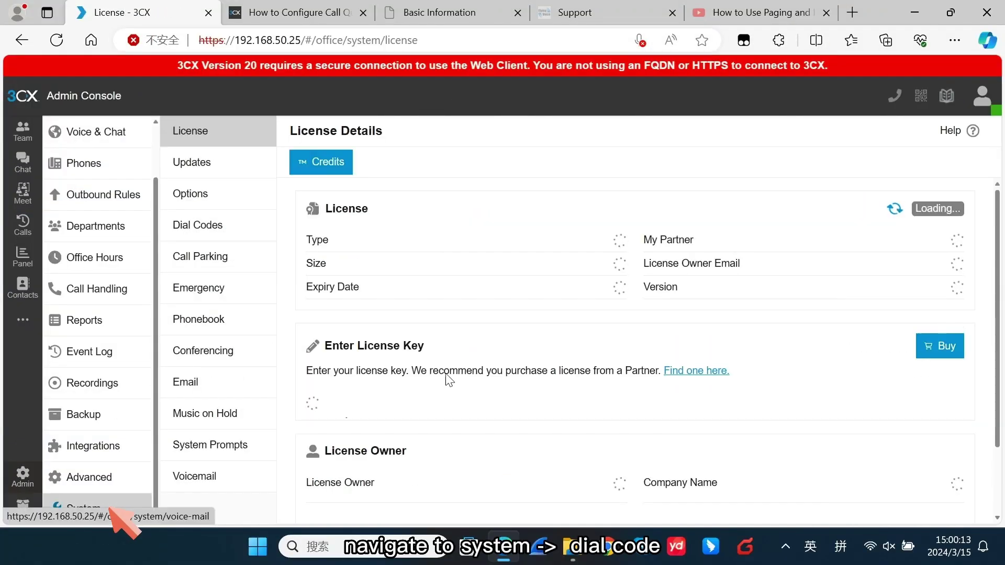
pyautogui.click(224, 237)
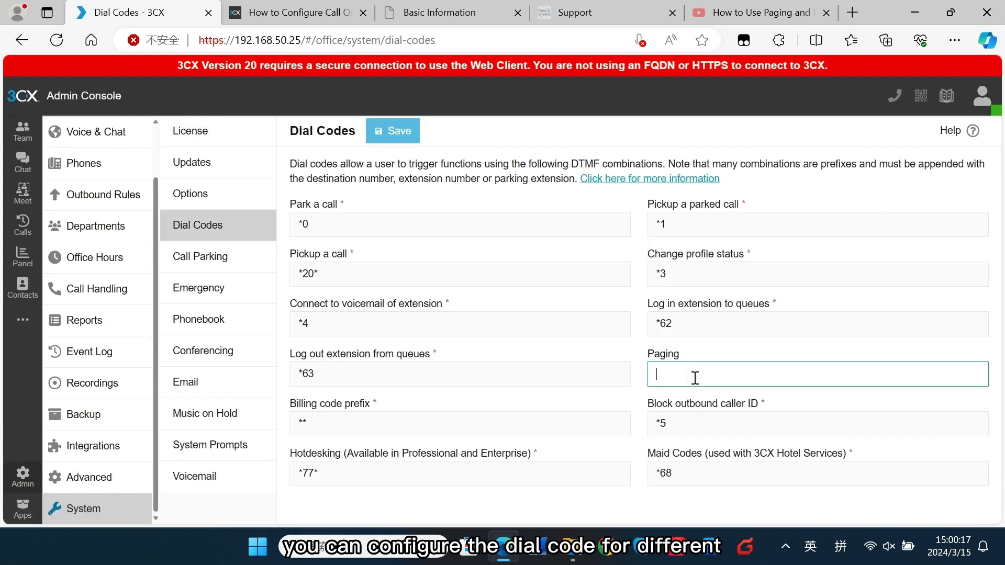
pyautogui.write('*')
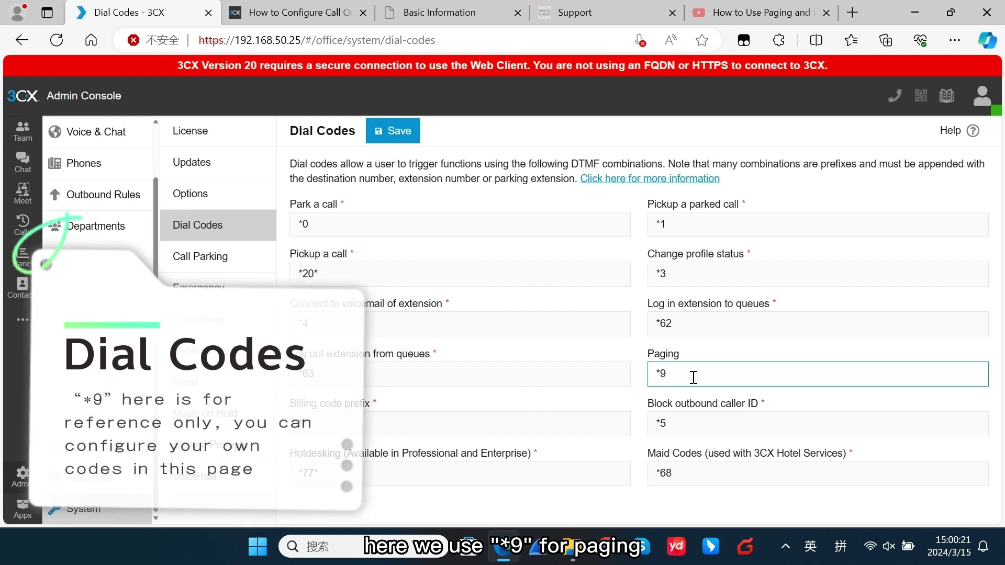
pyautogui.click(416, 132)
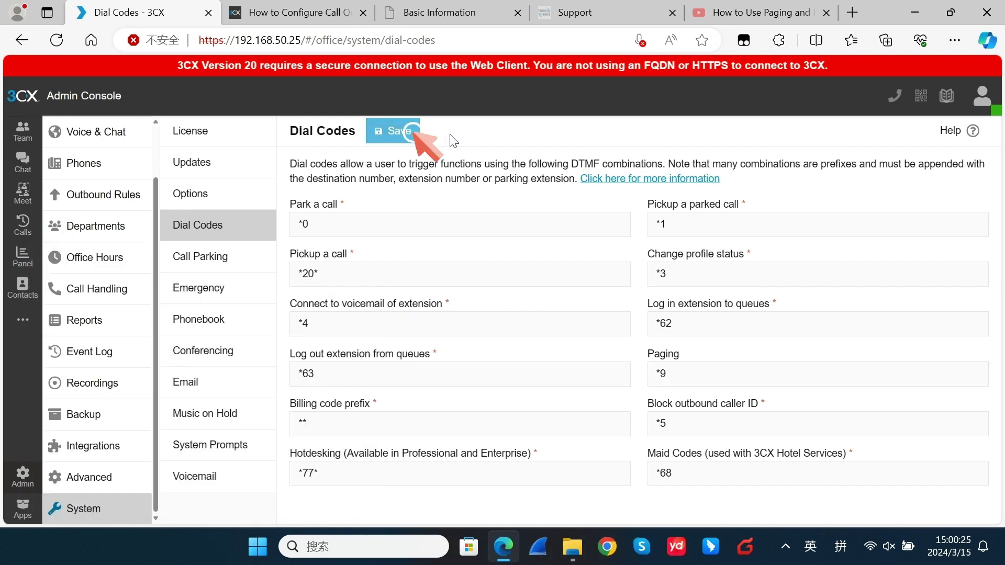
pyautogui.click(104, 293)
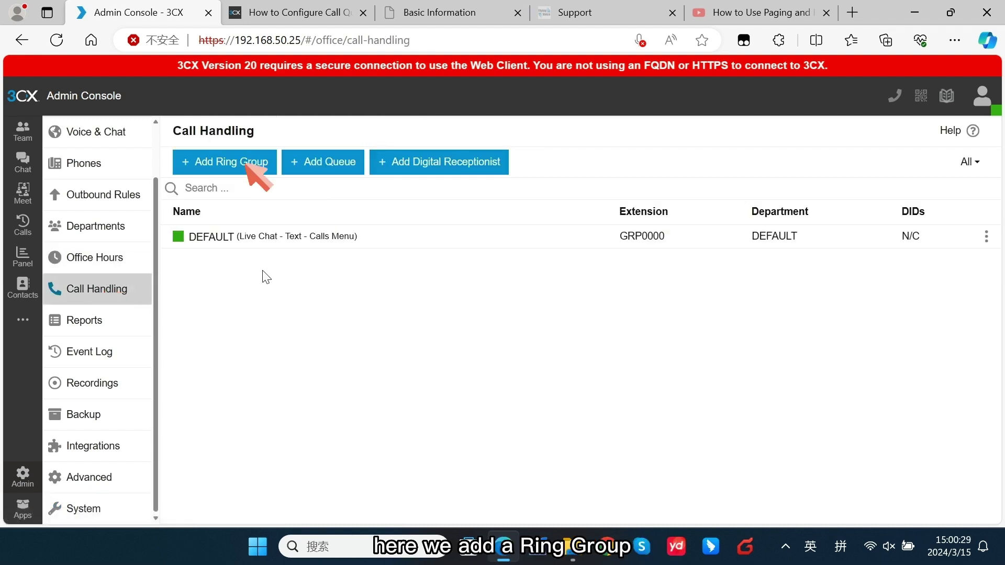
# Step: Start a ring group at extension 8000 with the Paging ring strategy, named Paging
pyautogui.click(231, 166)
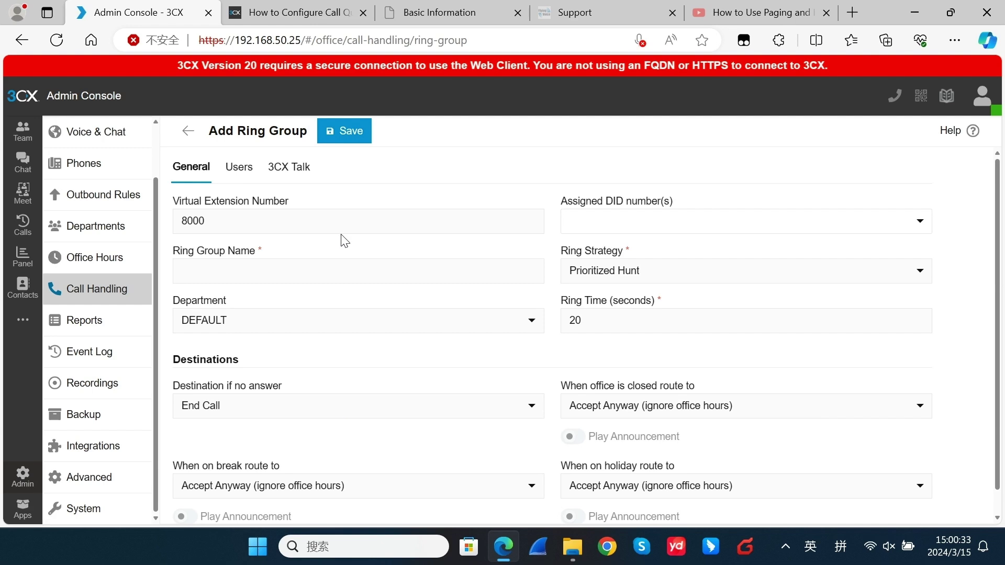
pyautogui.click(647, 274)
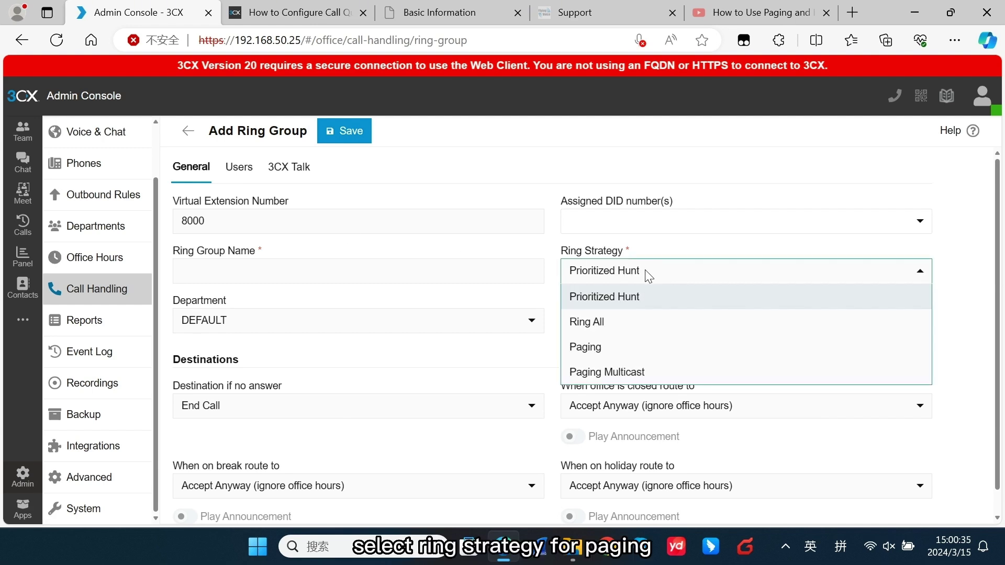
pyautogui.click(635, 345)
pyautogui.click(411, 270)
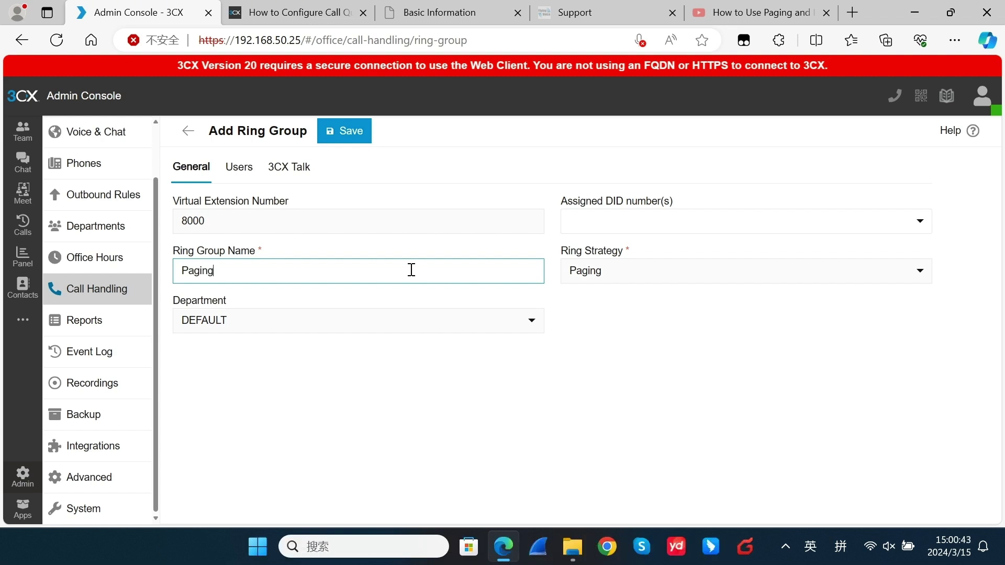
# Step: Add member extensions 1001, 1002 and 1004 to the Paging ring group and save it
pyautogui.click(245, 168)
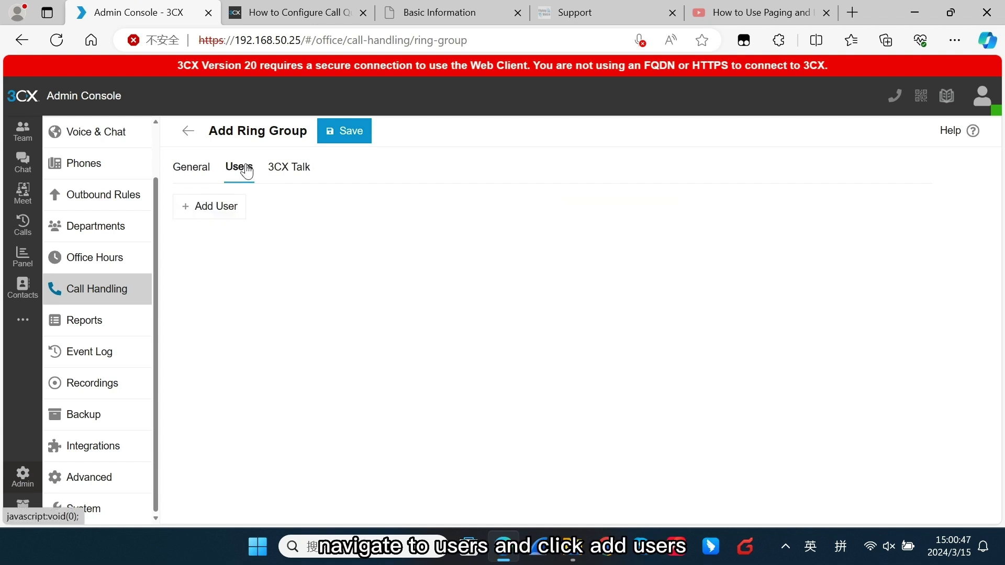
pyautogui.click(214, 205)
pyautogui.click(309, 251)
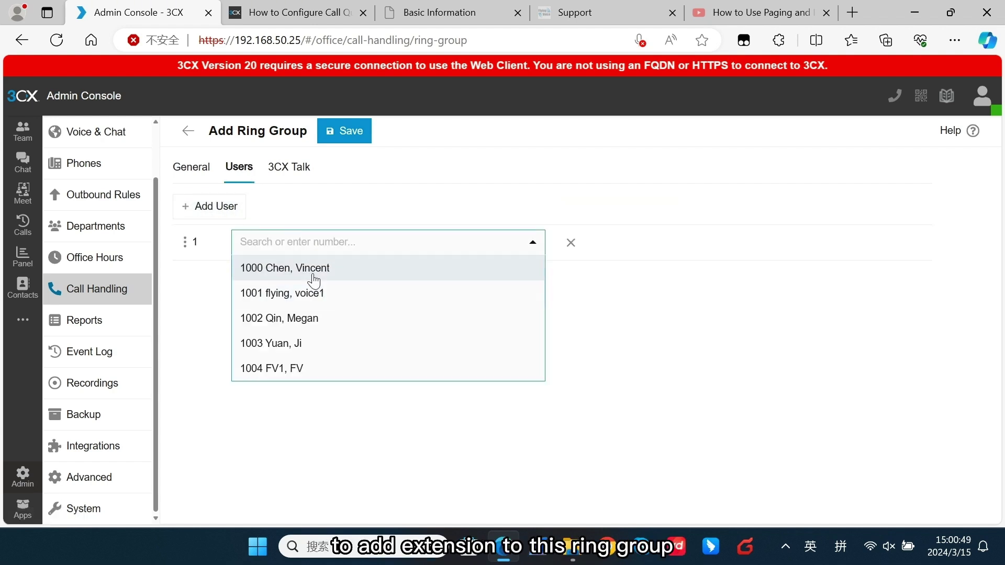
pyautogui.click(314, 296)
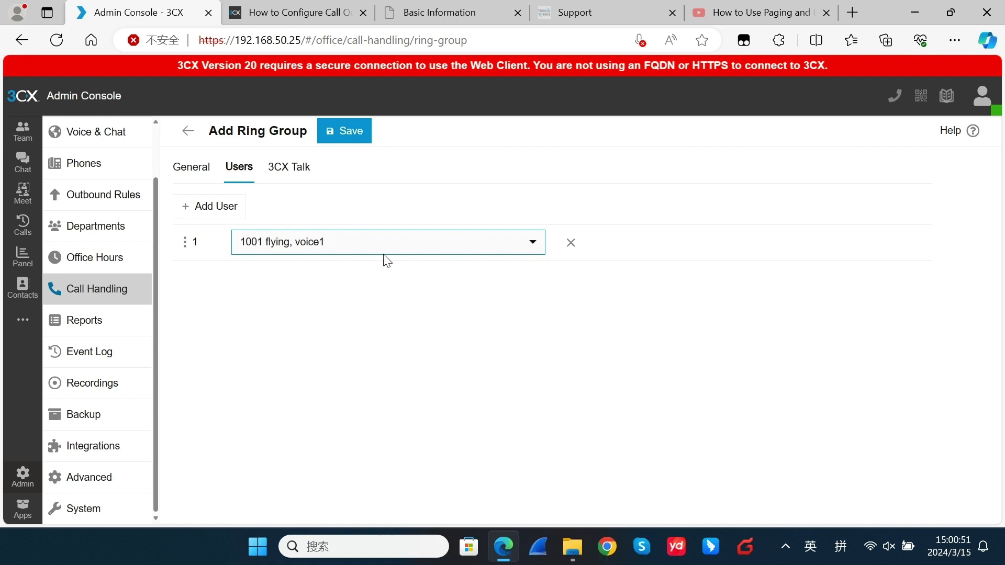
pyautogui.click(228, 205)
pyautogui.click(290, 276)
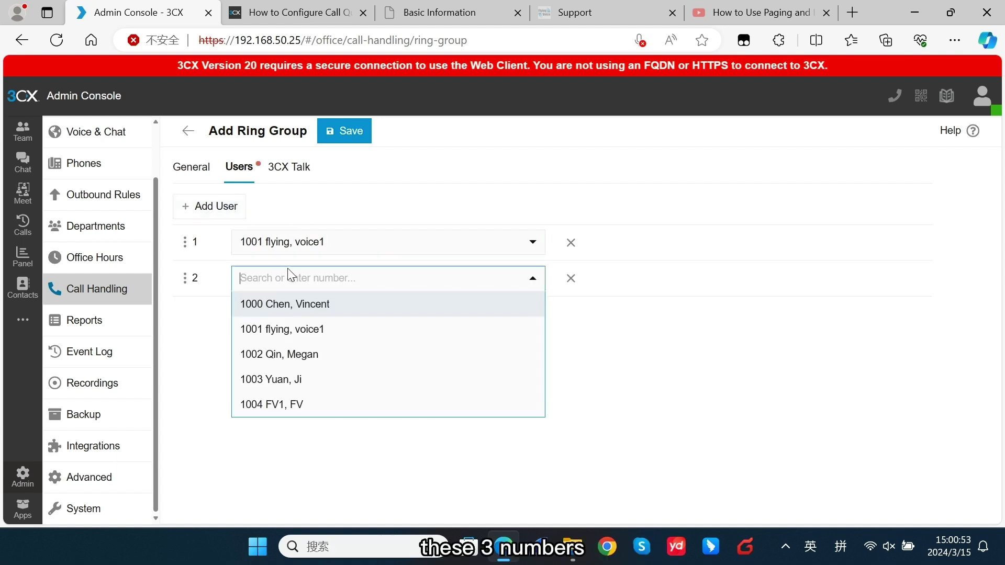
pyautogui.click(305, 354)
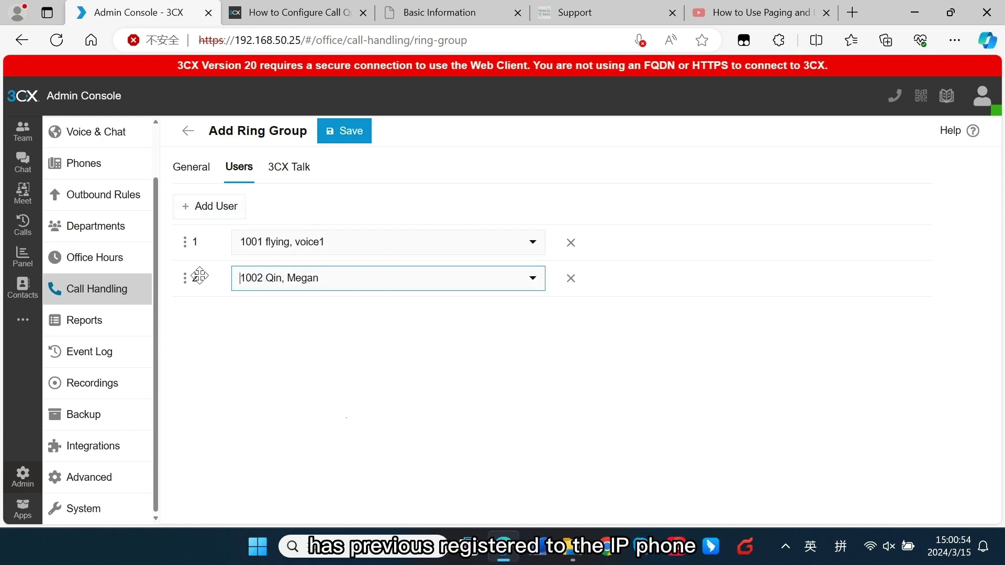
pyautogui.click(230, 209)
pyautogui.click(279, 320)
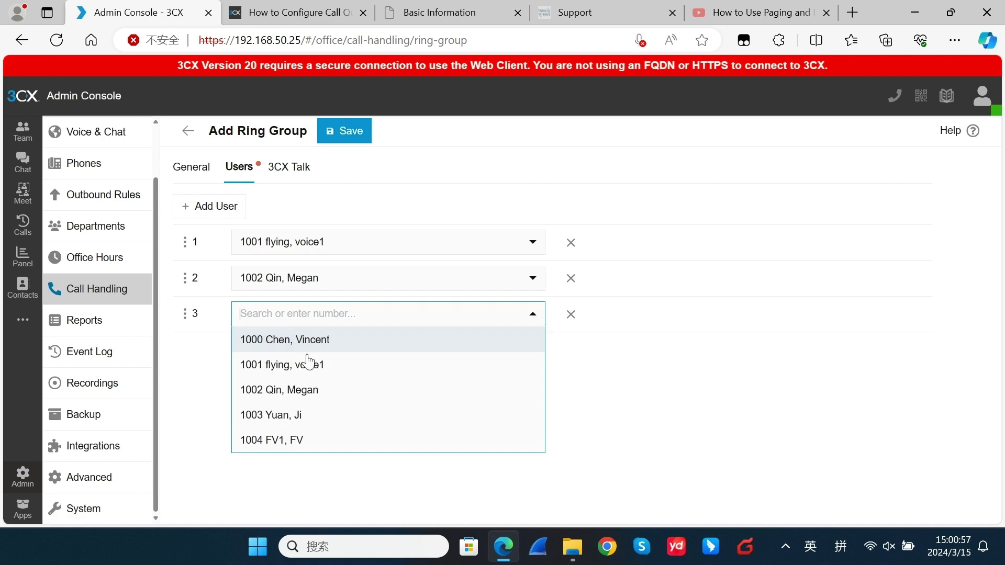
pyautogui.click(326, 438)
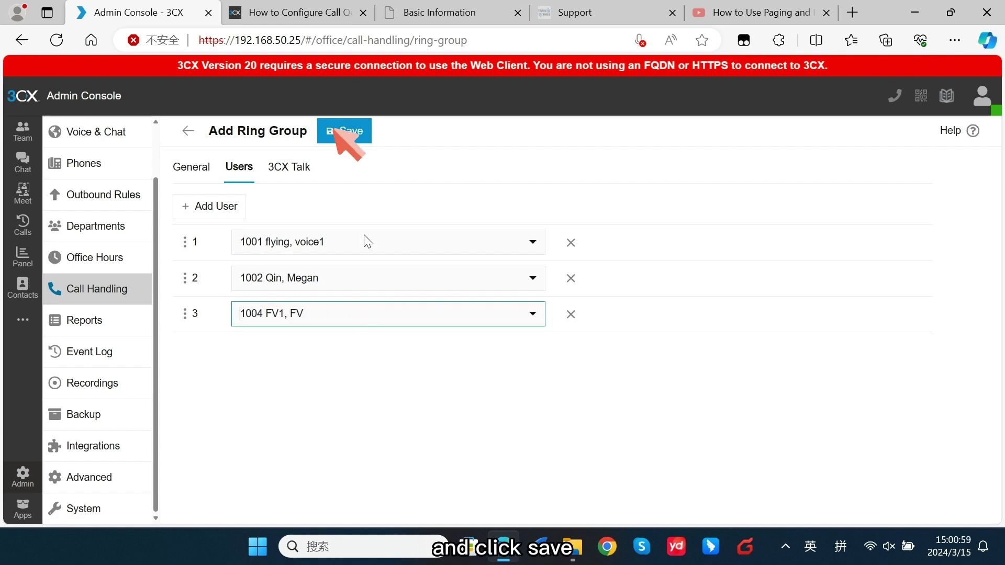
pyautogui.click(338, 131)
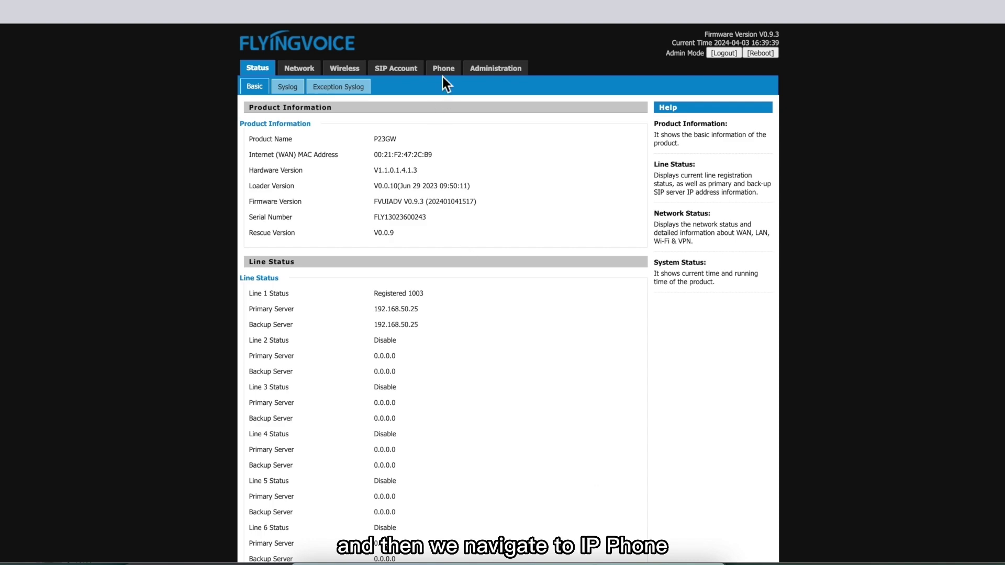
# Step: On the phone's Line Key page, set Line Key2 type to Paging and begin entering its paging code
pyautogui.click(442, 74)
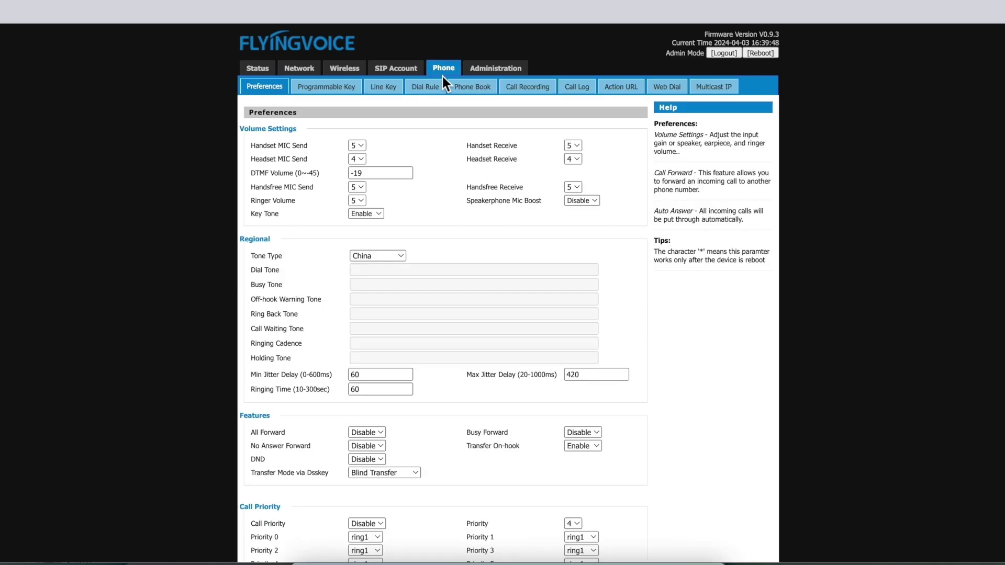
pyautogui.click(397, 85)
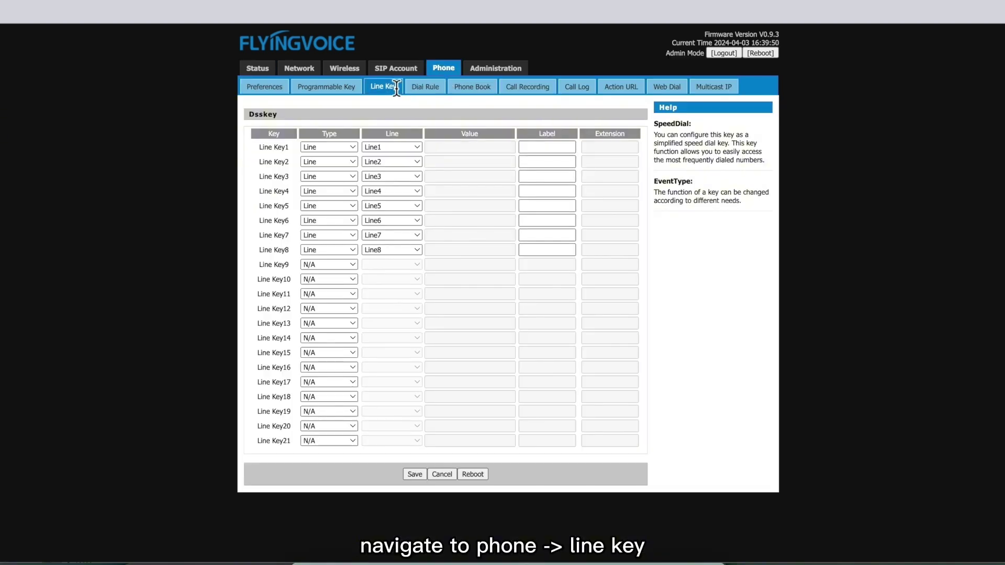
pyautogui.click(343, 158)
pyautogui.click(340, 211)
pyautogui.click(461, 166)
pyautogui.write('*')
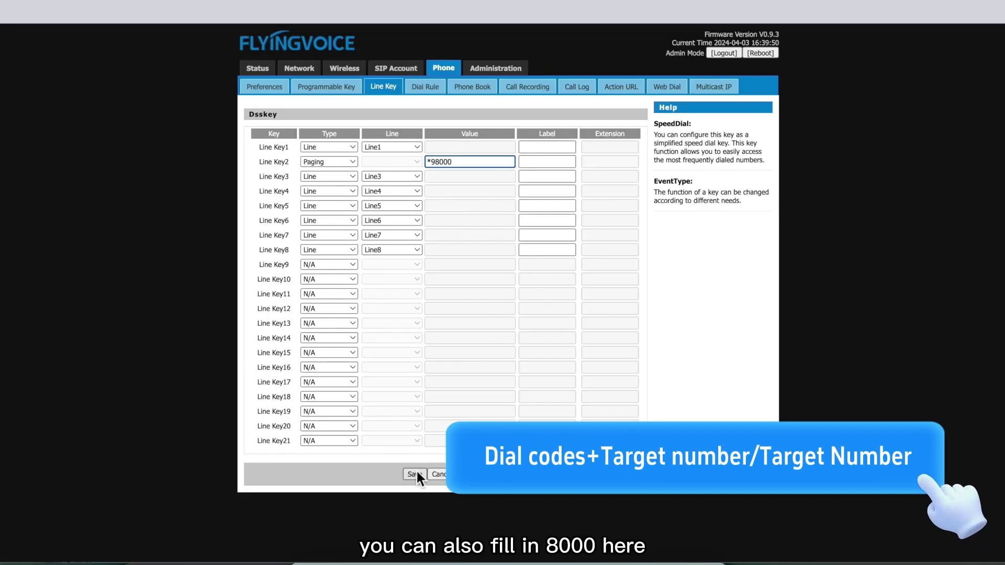
# Step: Save and apply the Line Key settings with Line Key2 as a Paging key
pyautogui.click(416, 474)
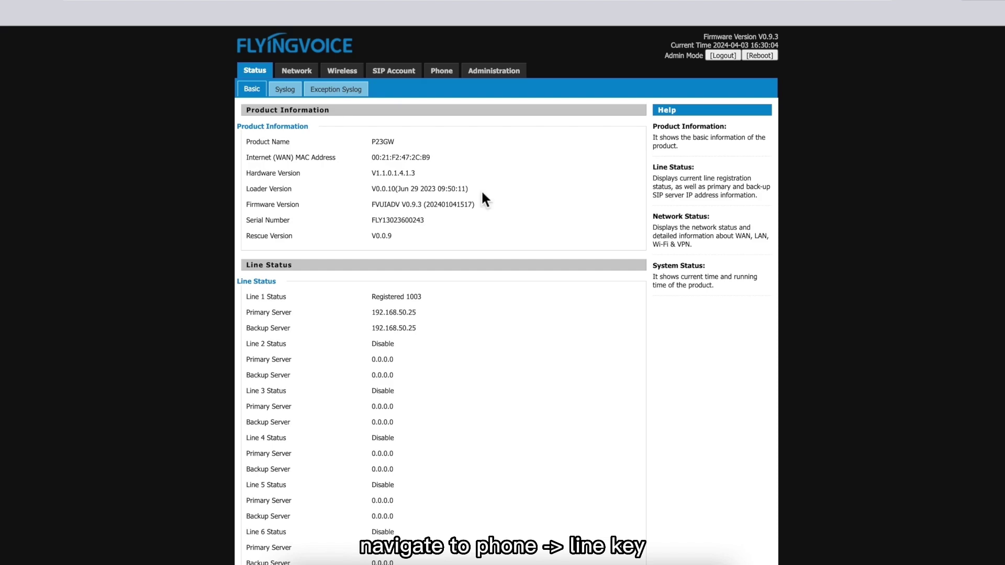
# Step: On the Line Key page, make Line Key2 an Intercom key dialing *91002 and save
pyautogui.click(447, 76)
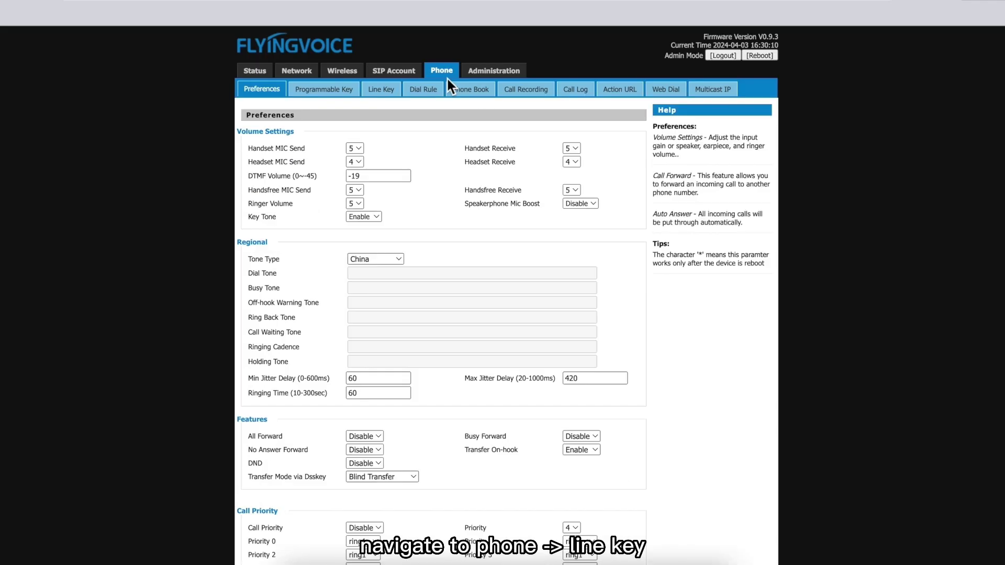
pyautogui.click(395, 93)
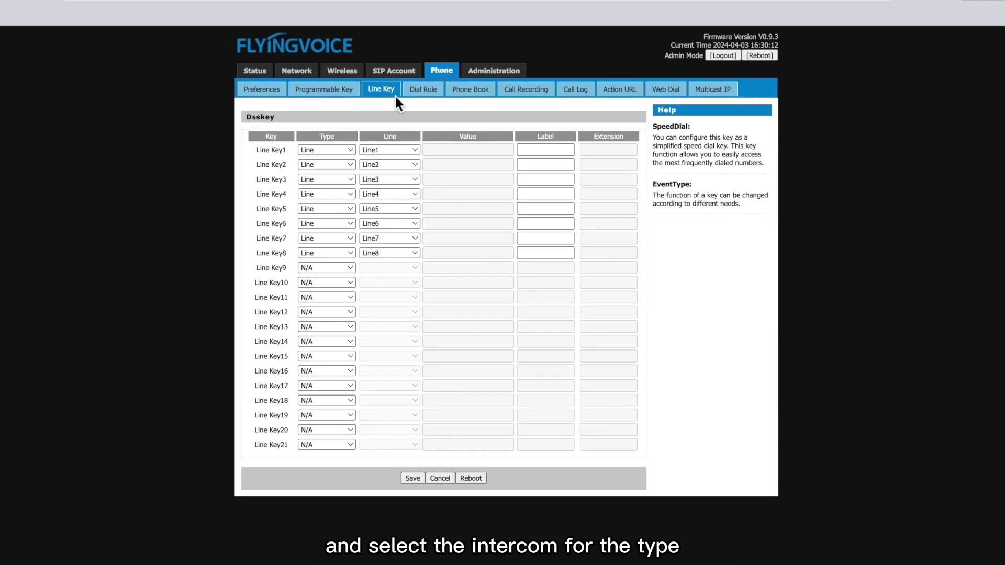
pyautogui.click(343, 165)
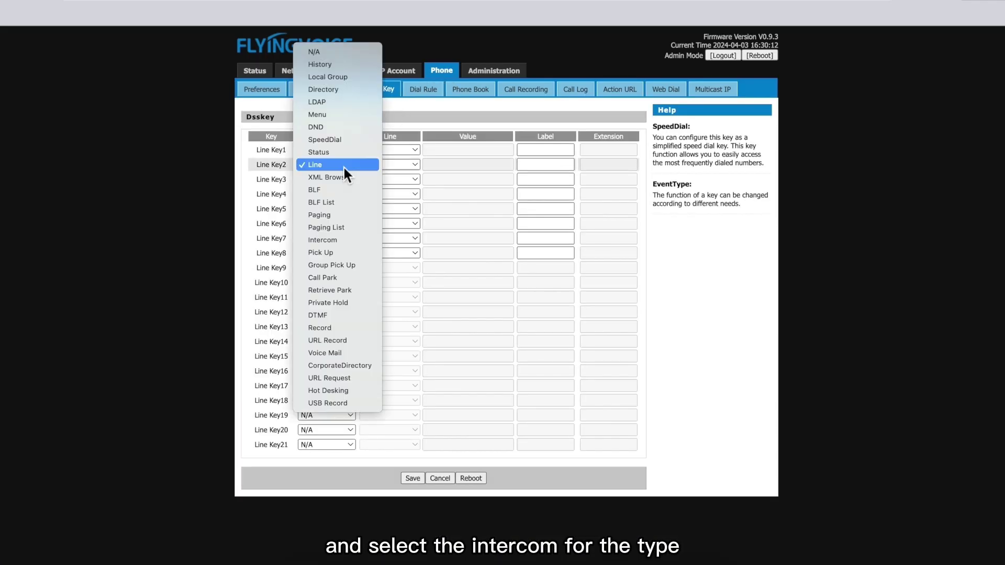
pyautogui.click(347, 242)
pyautogui.click(469, 164)
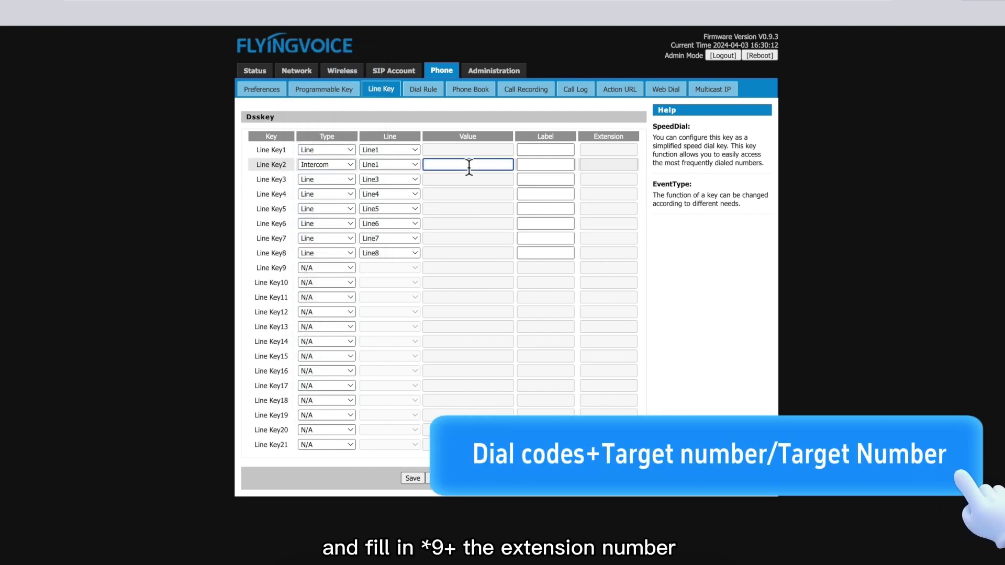
pyautogui.write('*91002')
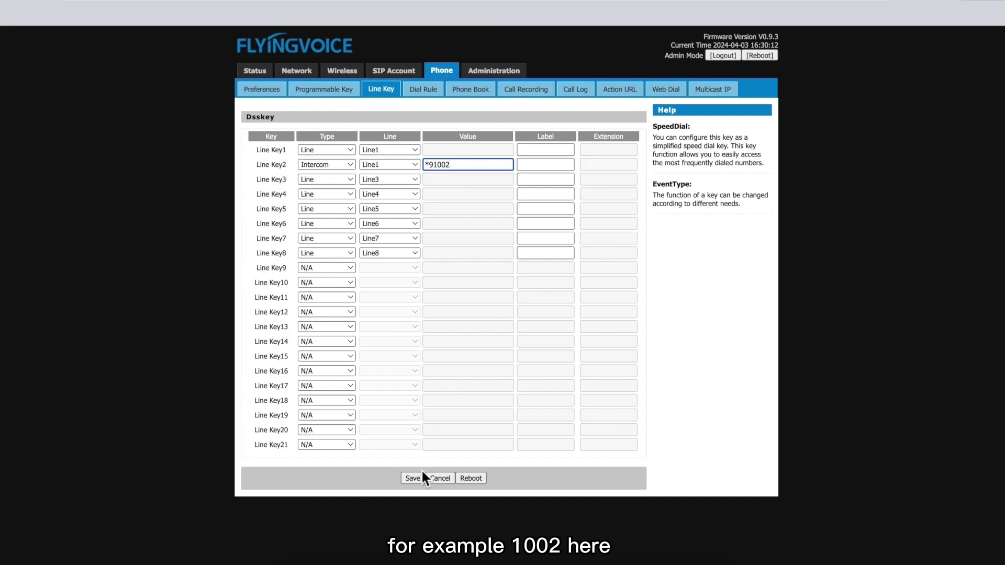
pyautogui.click(415, 482)
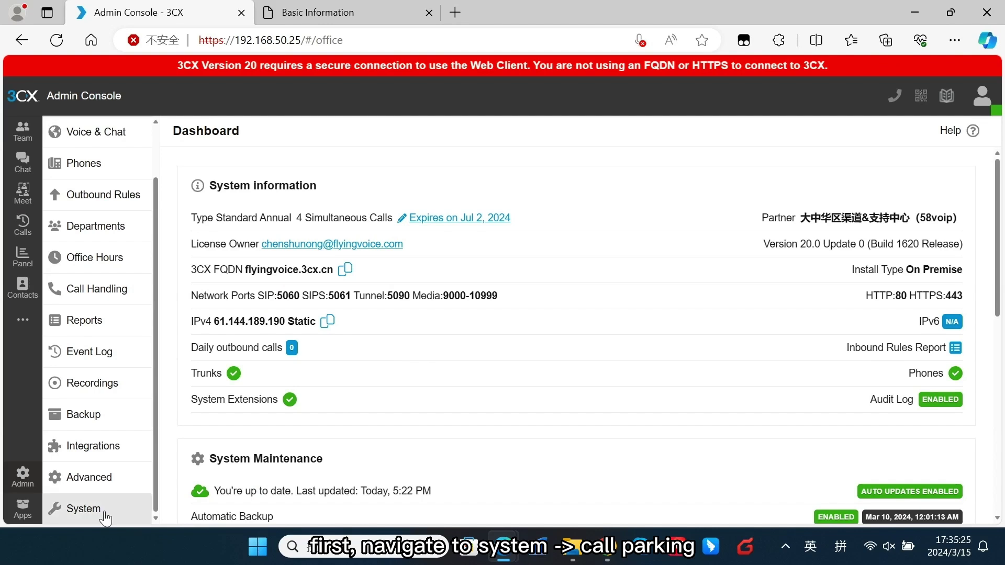
# Step: Check the system dial codes: Park a call is *0, Pickup a parked call is *1
pyautogui.click(104, 514)
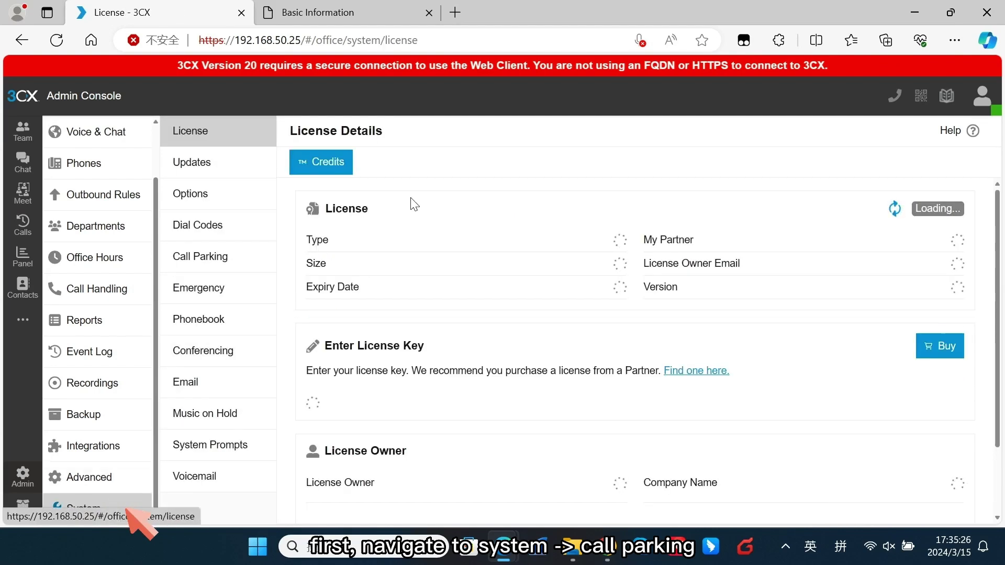
pyautogui.click(236, 258)
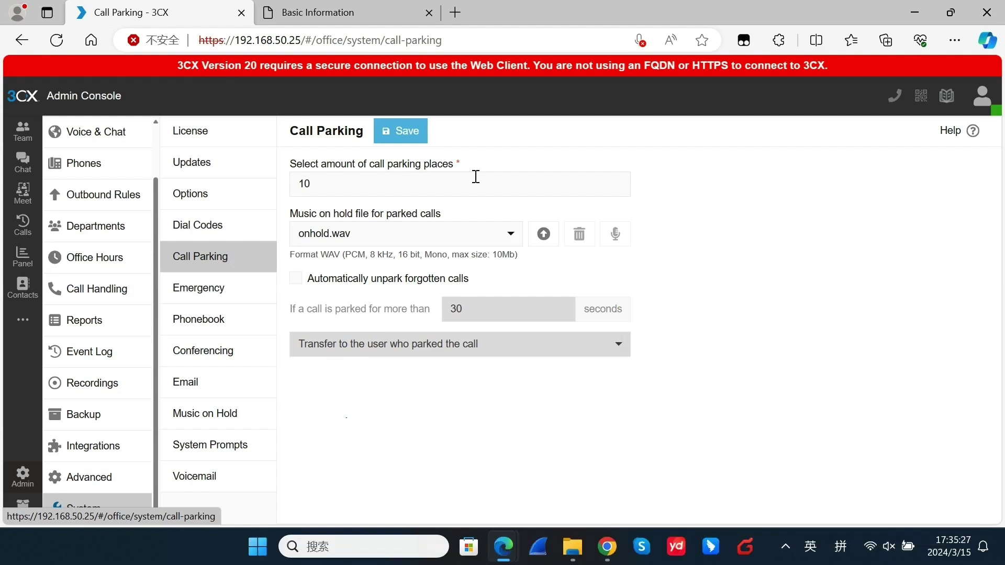
pyautogui.click(240, 229)
pyautogui.click(413, 221)
pyautogui.click(755, 226)
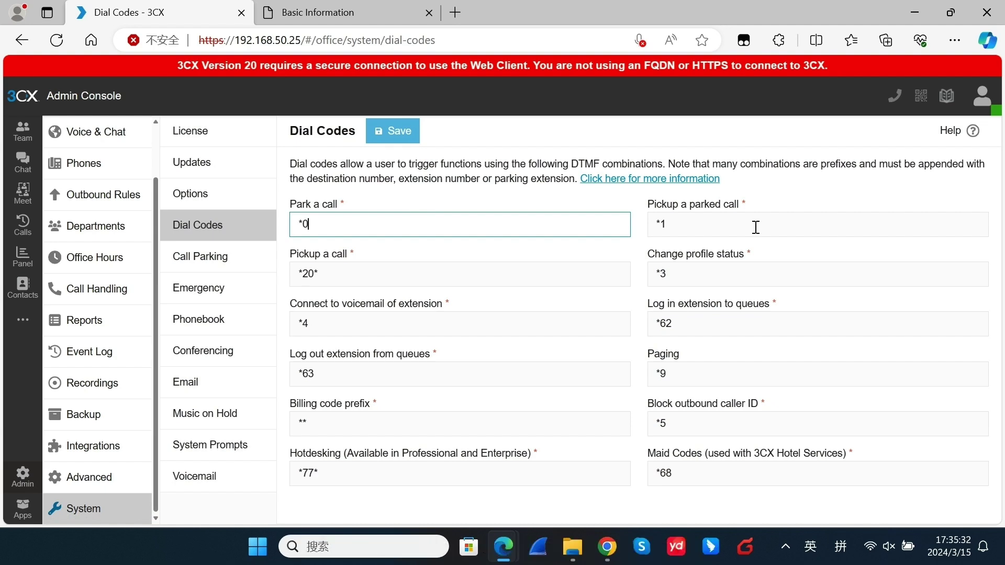
# Step: On the phone, set Line Key2 to Call Park with value *00 and label Park, and save
pyautogui.click(755, 227)
pyautogui.click(337, 12)
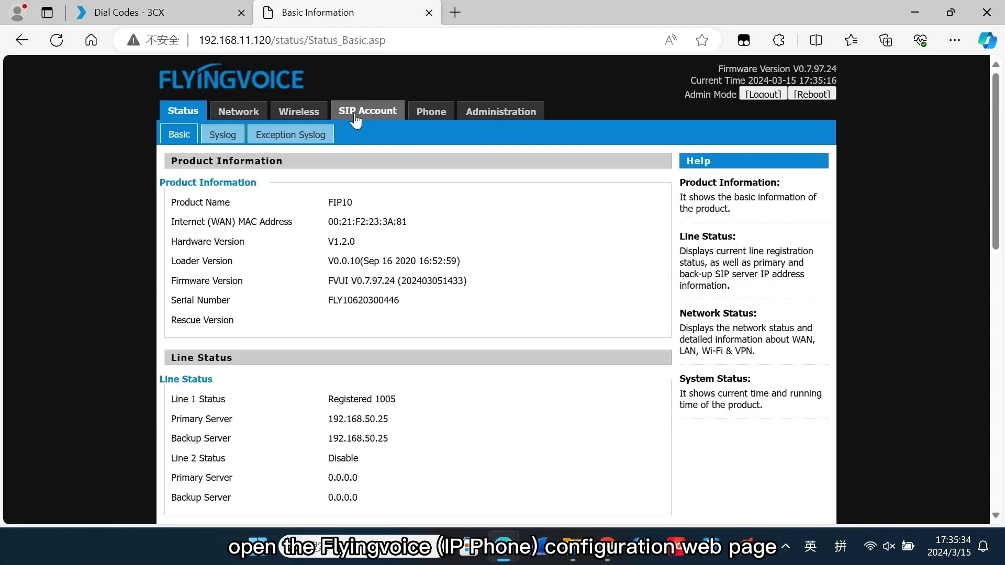
pyautogui.click(431, 111)
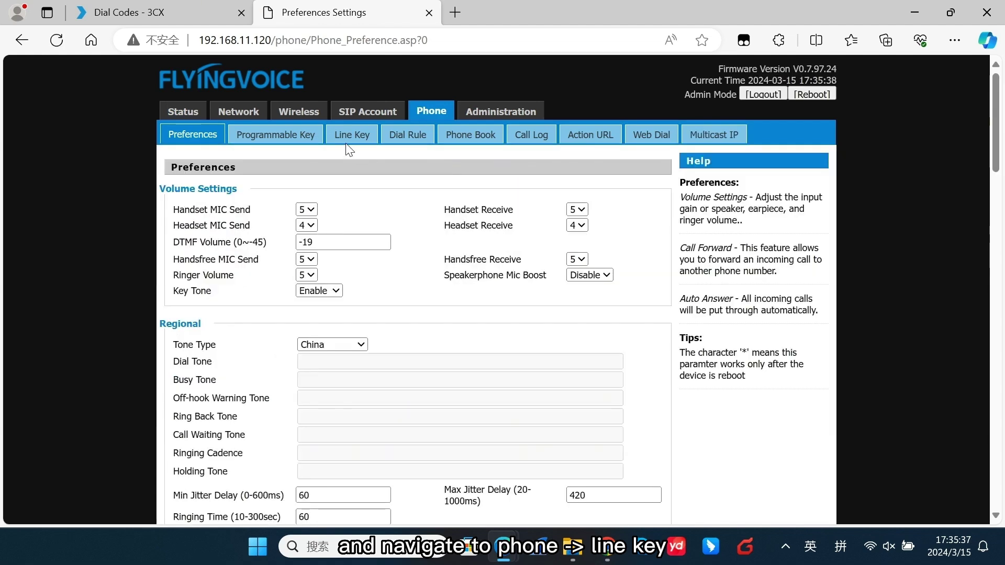
pyautogui.click(349, 137)
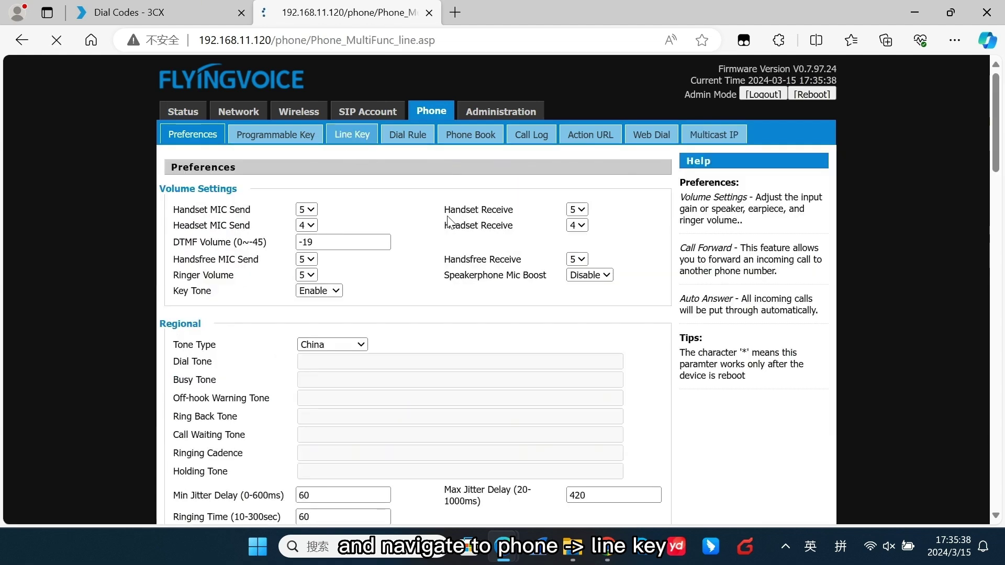
pyautogui.click(290, 232)
pyautogui.scroll(-3, 315, 372)
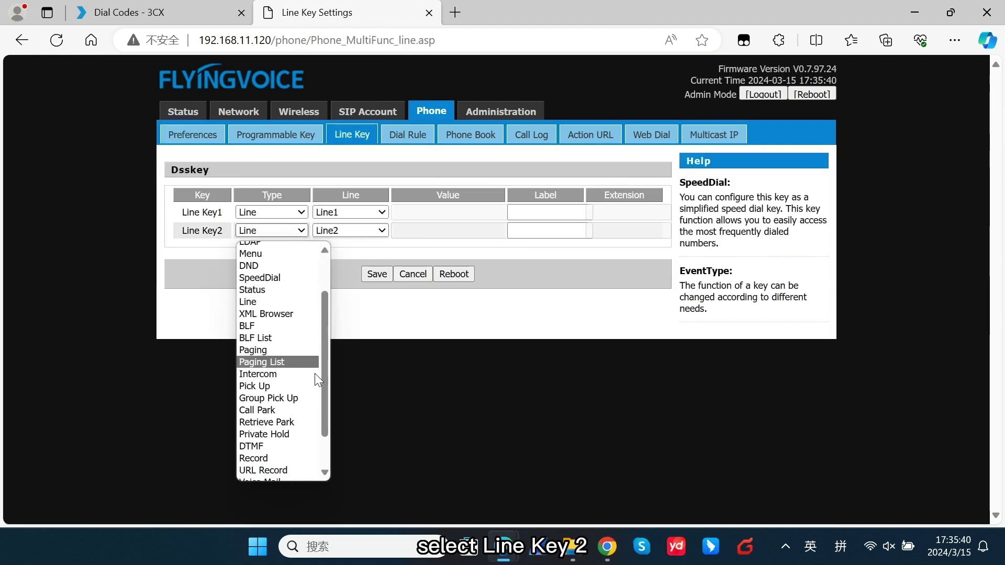
pyautogui.click(303, 366)
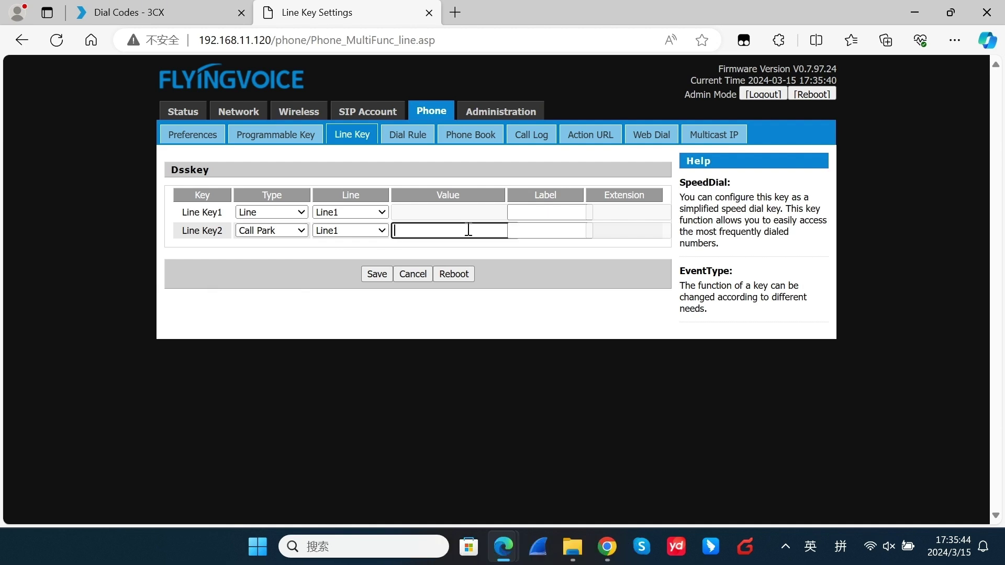
pyautogui.write('*00')
pyautogui.click(548, 231)
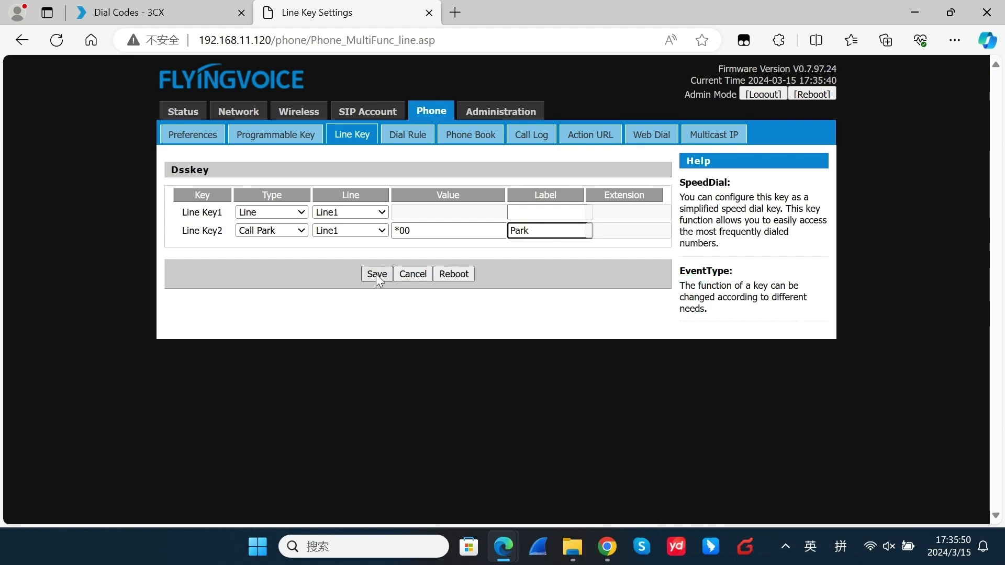
pyautogui.click(376, 275)
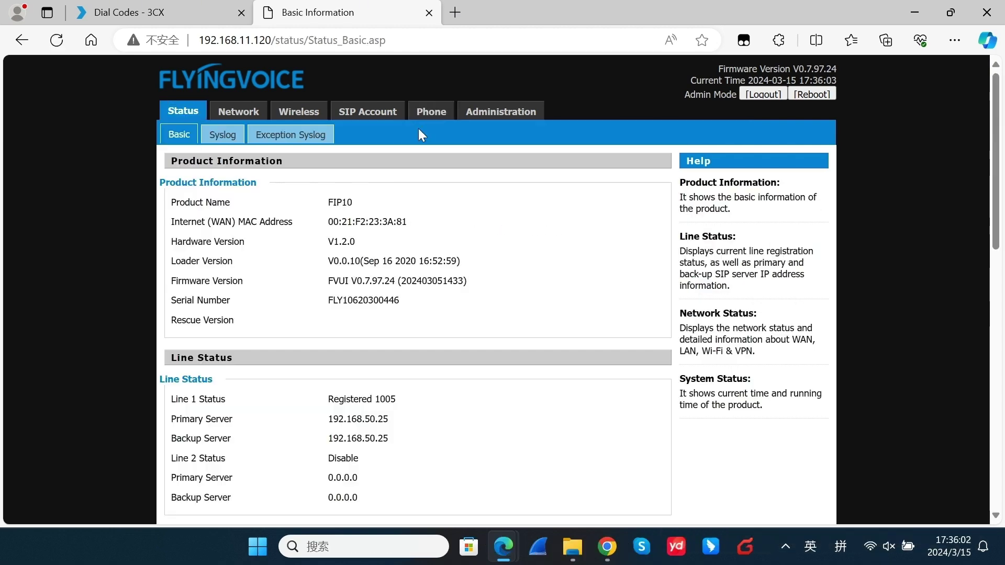
pyautogui.click(423, 111)
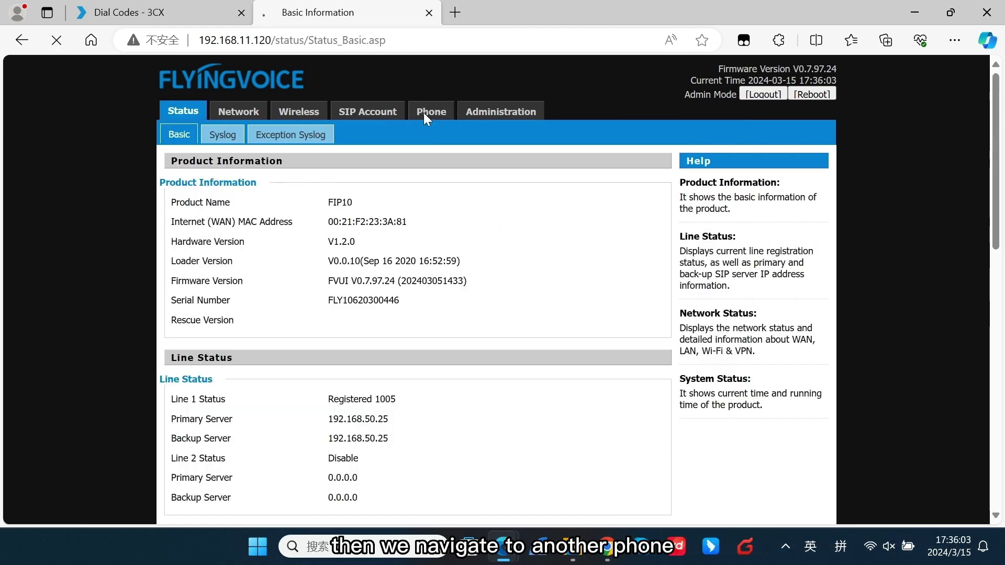
# Step: On the second phone, make Line Key2 a Call Park key with value *10
pyautogui.click(361, 137)
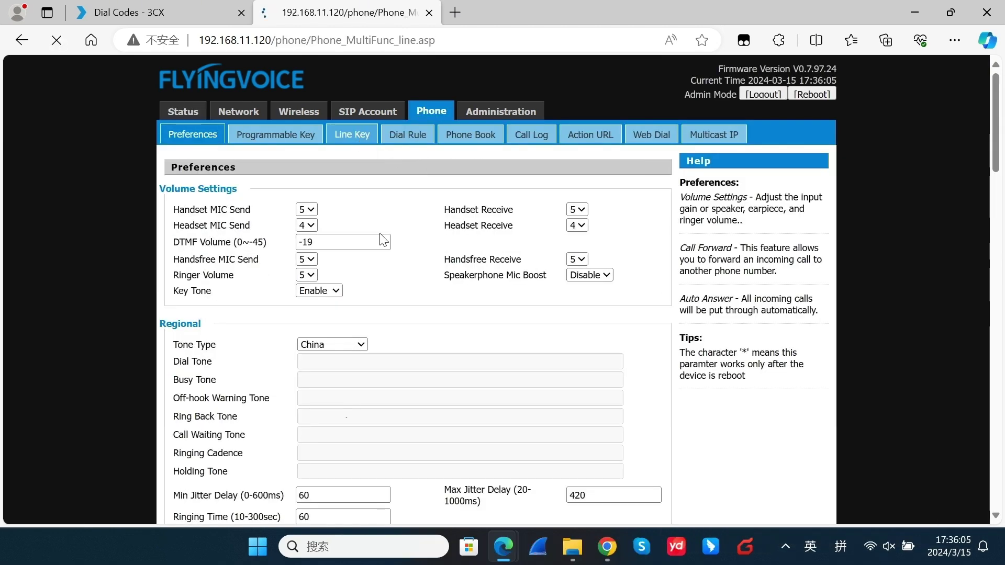
pyautogui.click(302, 233)
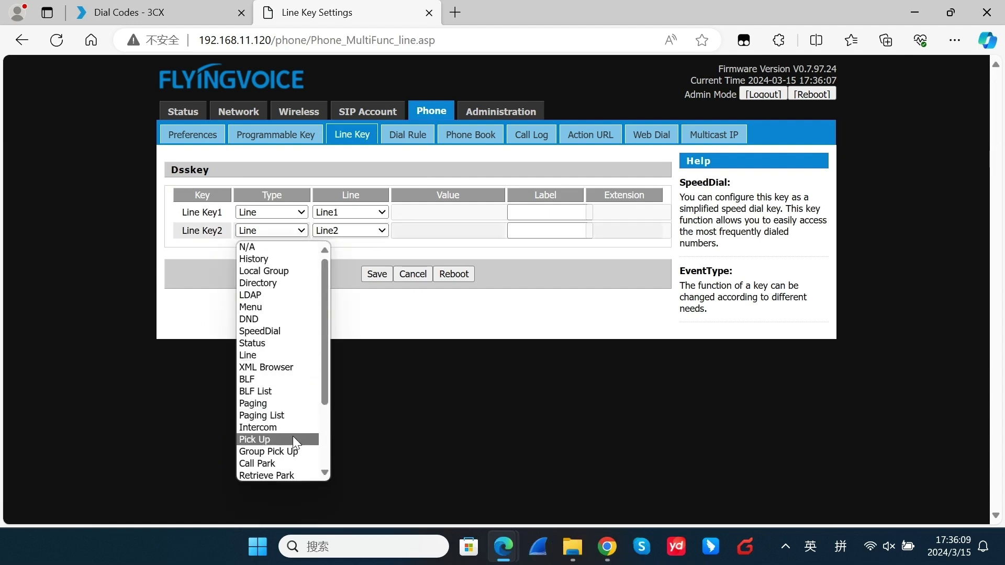
pyautogui.click(287, 462)
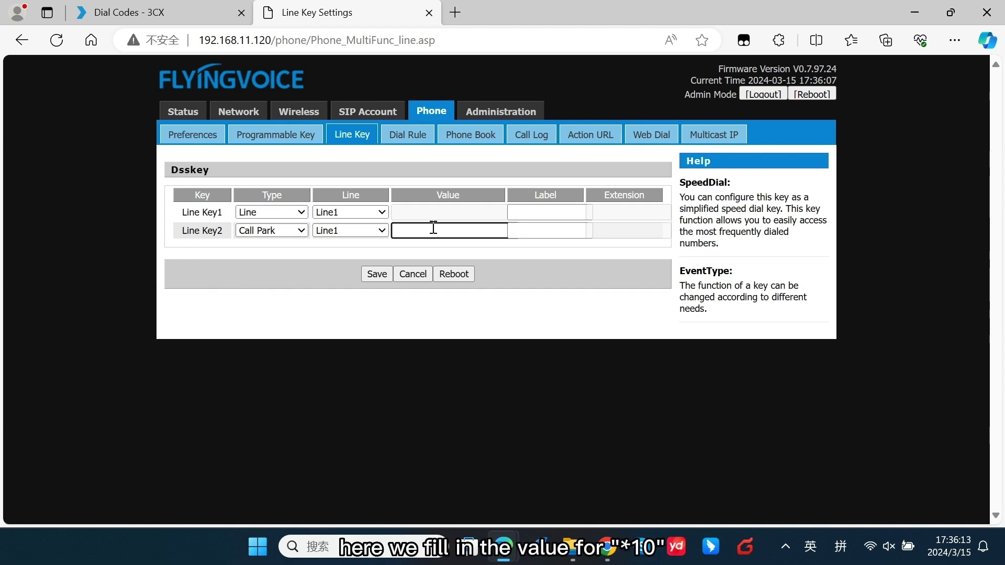
pyautogui.write('*10')
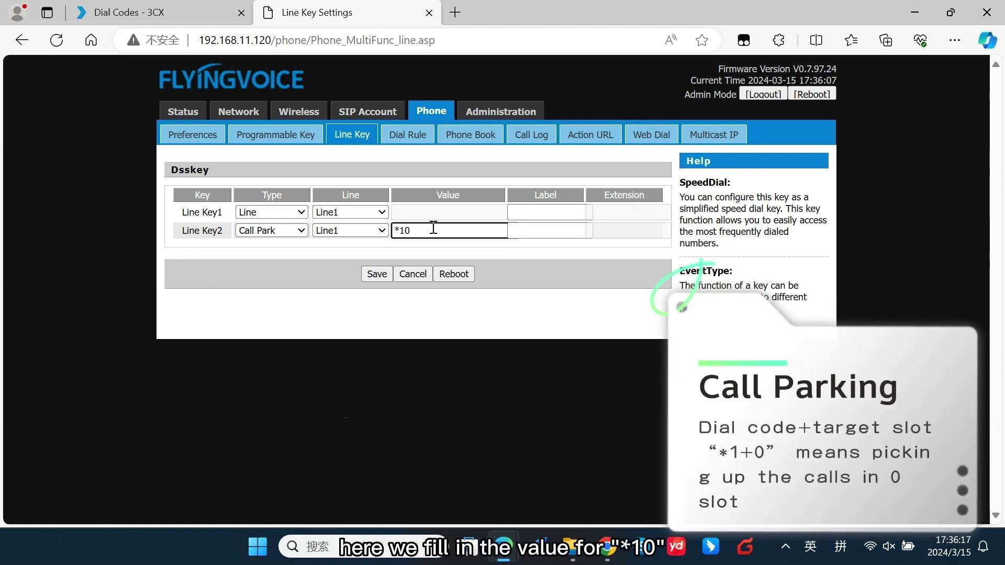
pyautogui.click(556, 232)
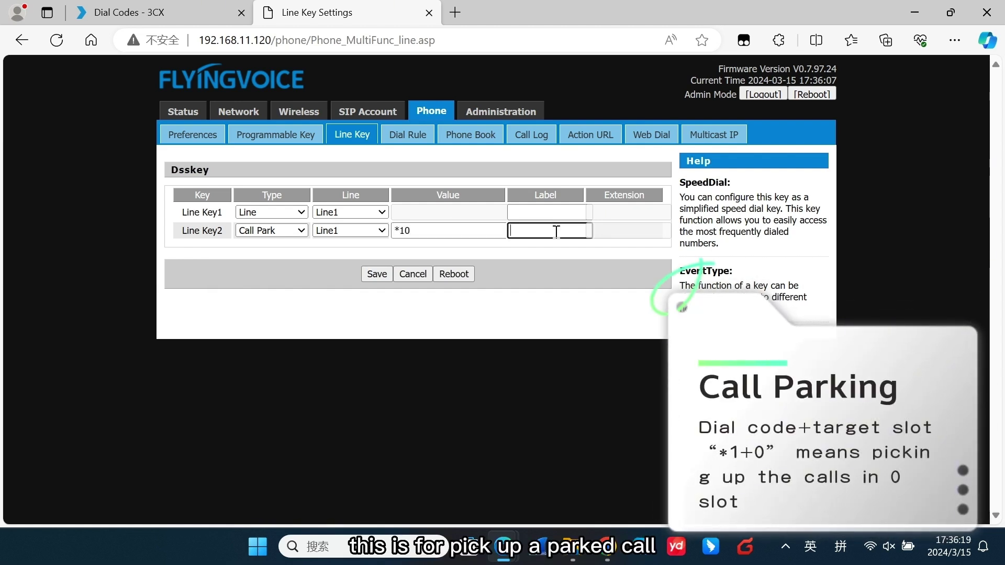